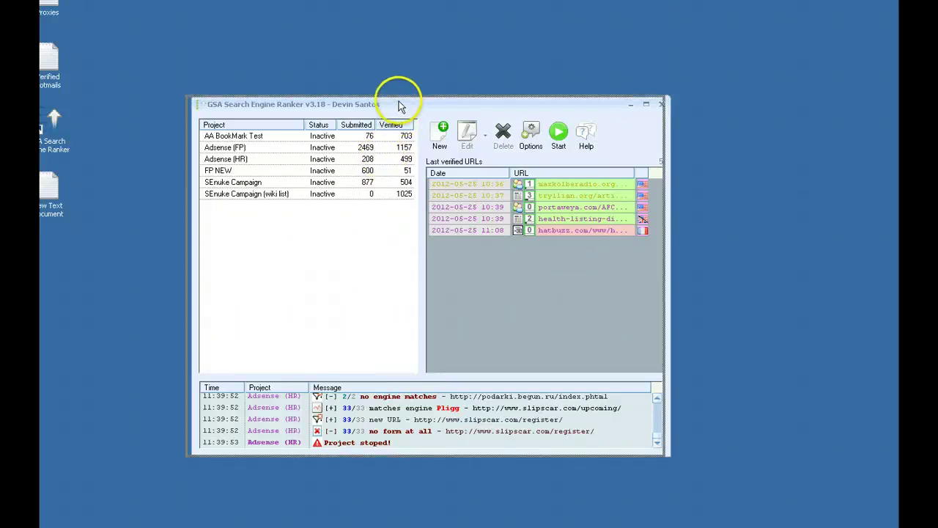
- Reposition the program window, open global settings, then start and cancel a new project setup
{"action": "mouse_move", "coordinate": [412, 107]}
{"action": "left_mouse_down"}
{"action": "mouse_move", "coordinate": [404, 106]}
{"action": "mouse_move", "coordinate": [415, 105]}
{"action": "left_mouse_up"}
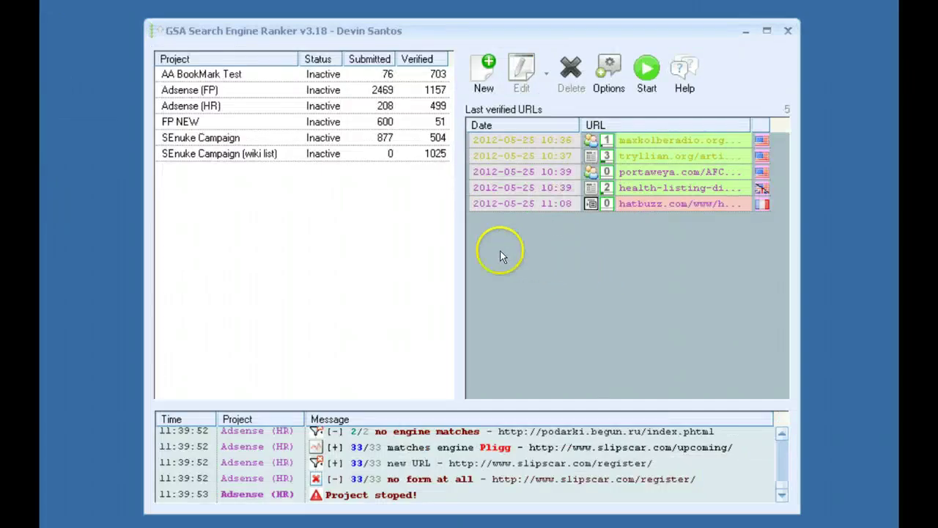
{"action": "left_click_drag", "start_coordinate": [315, 236], "coordinate": [368, 222]}
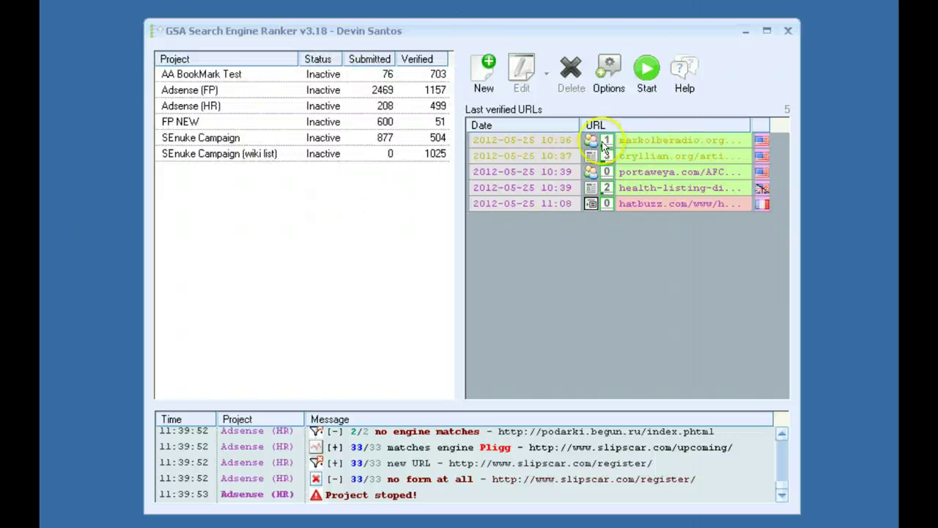
{"action": "left_click", "coordinate": [614, 79]}
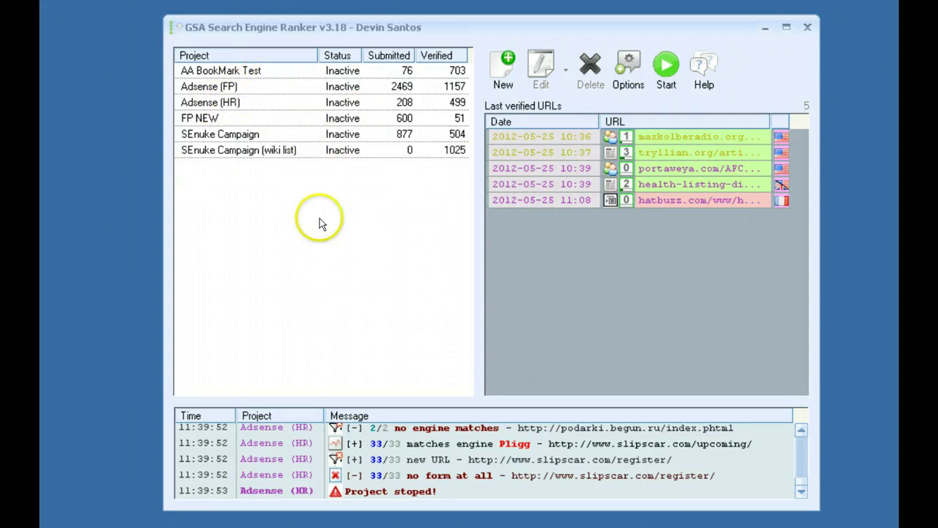
{"action": "left_click", "coordinate": [340, 74]}
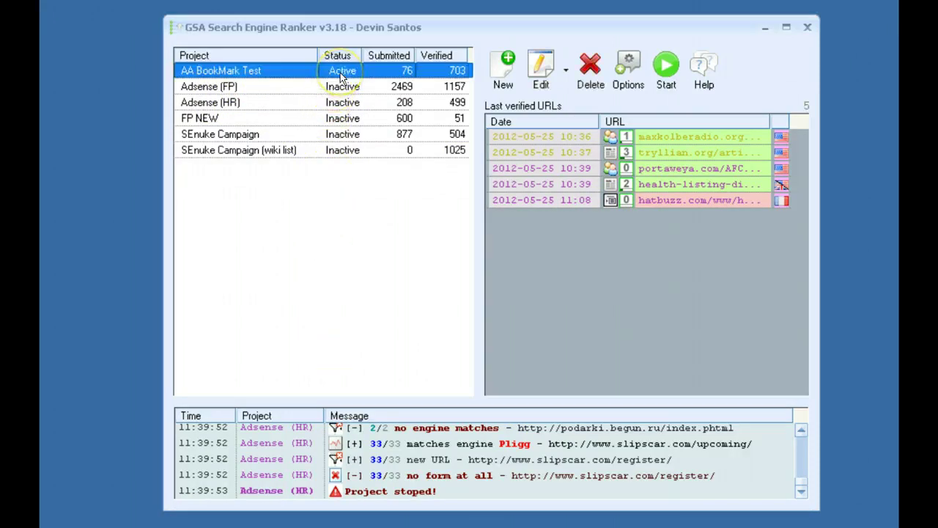
{"action": "left_click", "coordinate": [503, 89]}
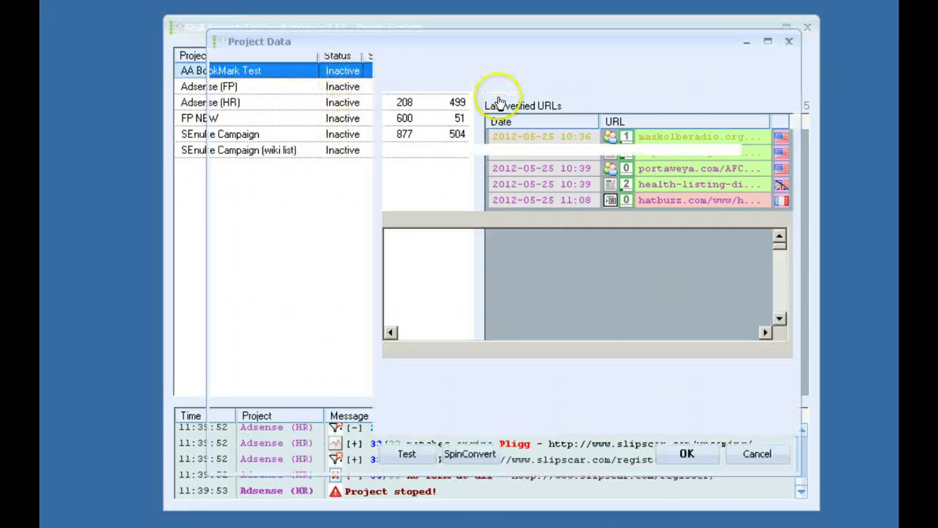
{"action": "left_click", "coordinate": [756, 454]}
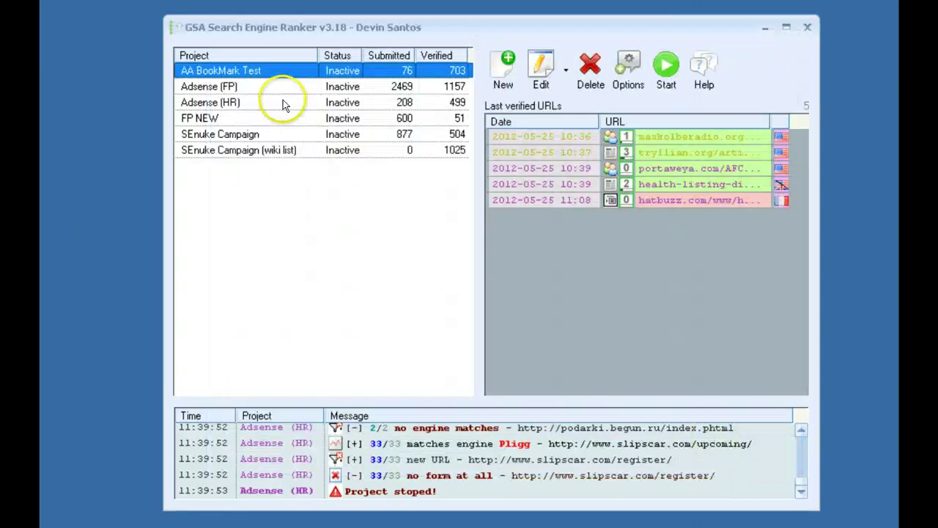
- Reselect AA BookMark Test and bring up its actions menu, then dismiss it unchanged
{"action": "left_click", "coordinate": [339, 71]}
{"action": "left_click", "coordinate": [339, 87]}
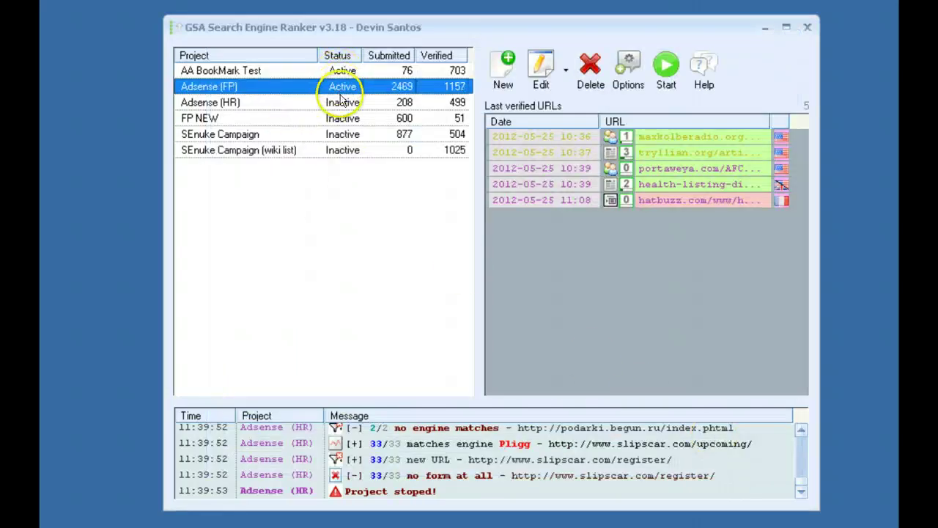
{"action": "right_click", "coordinate": [363, 74]}
{"action": "mouse_move", "coordinate": [453, 79]}
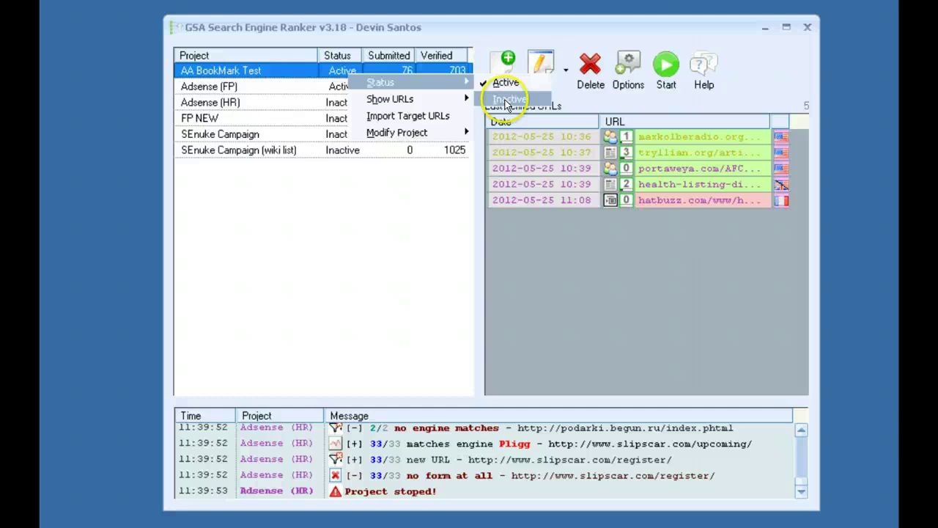
{"action": "left_click", "coordinate": [331, 203]}
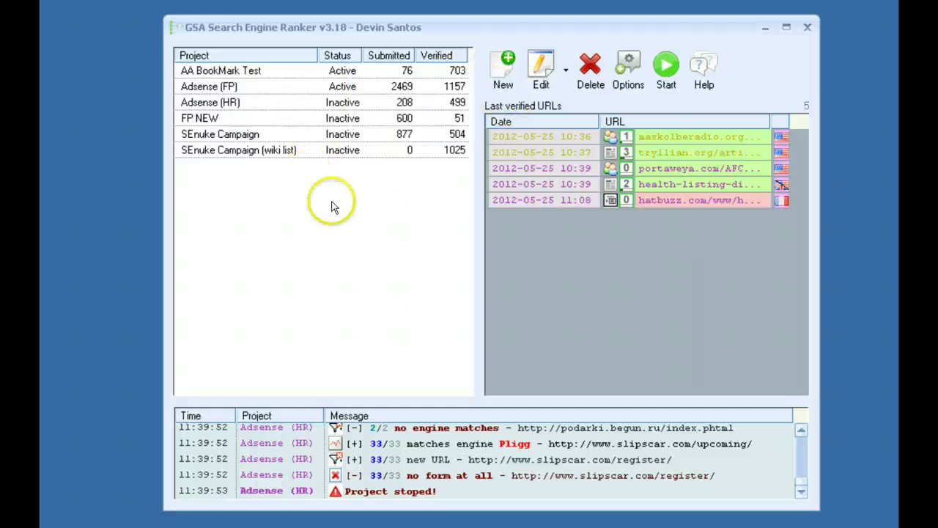
- Set all six projects to Active, then back to Inactive, and clear the selection
{"action": "left_click_drag", "start_coordinate": [331, 203], "coordinate": [324, 84]}
{"action": "right_click", "coordinate": [328, 73]}
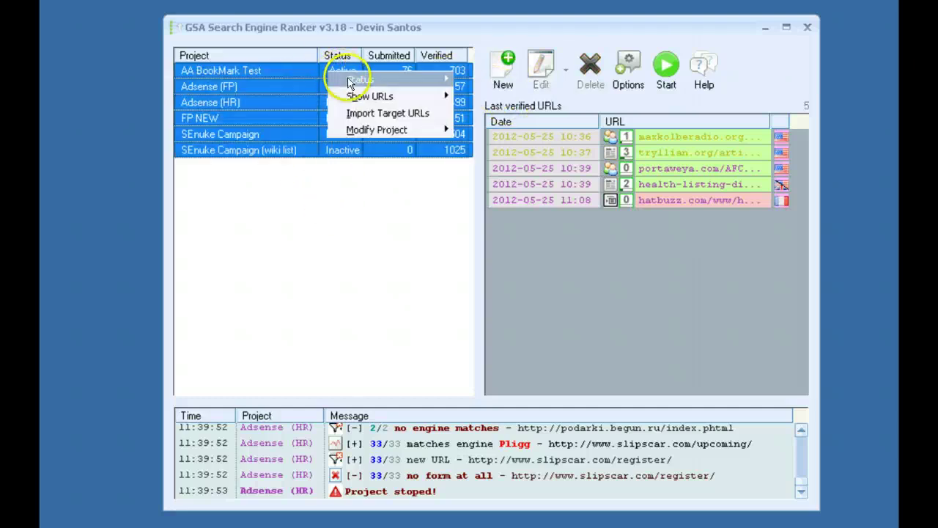
{"action": "mouse_move", "coordinate": [432, 79]}
{"action": "left_click", "coordinate": [476, 79]}
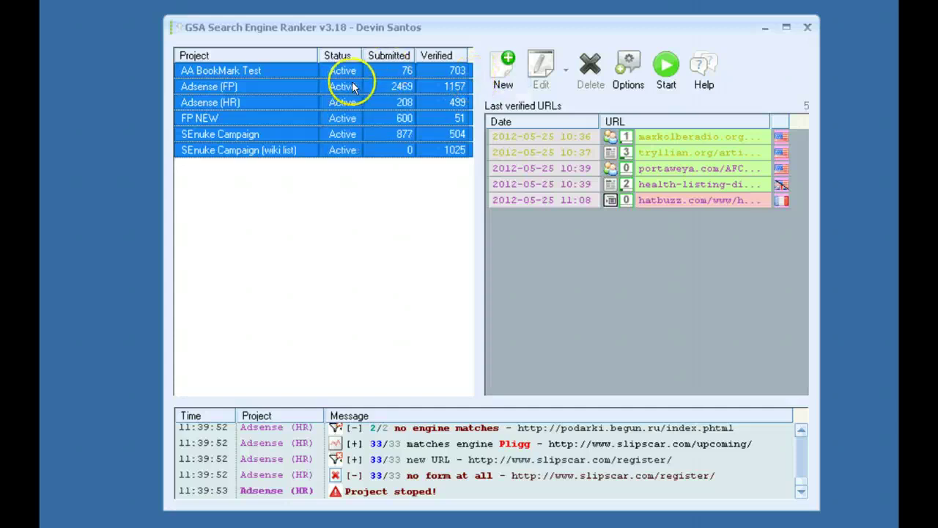
{"action": "right_click", "coordinate": [354, 86]}
{"action": "mouse_move", "coordinate": [408, 93]}
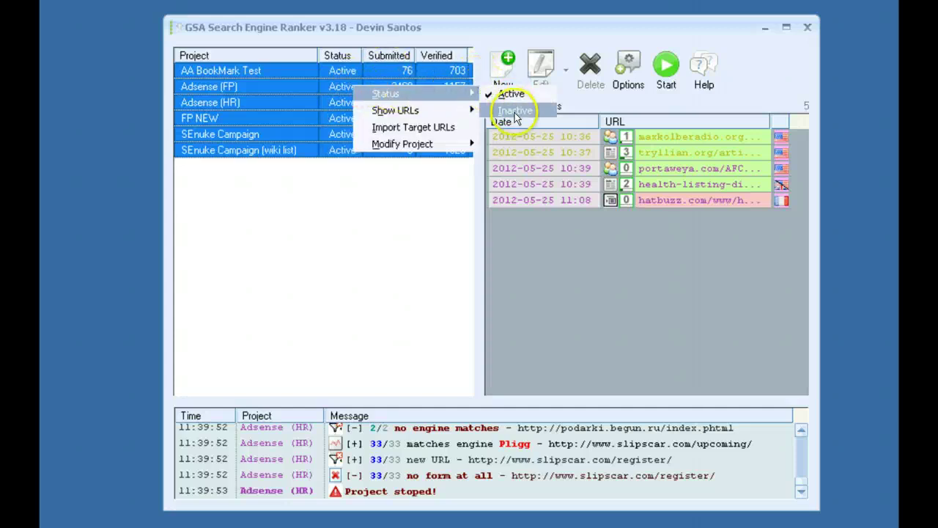
{"action": "left_click", "coordinate": [515, 110]}
{"action": "left_click", "coordinate": [288, 175]}
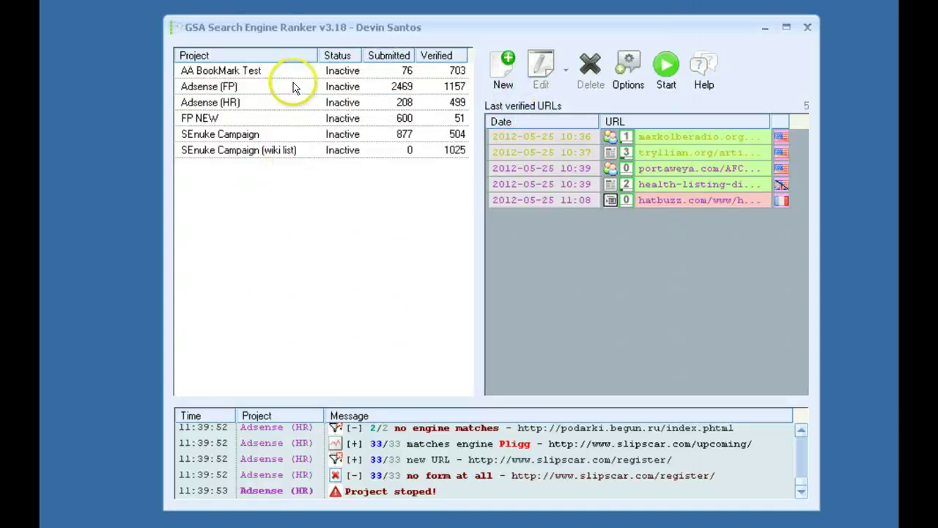
- Show AA BookMark Test's verified URLs and move the URLs window down and right
{"action": "left_click", "coordinate": [312, 71]}
{"action": "right_click", "coordinate": [311, 71]}
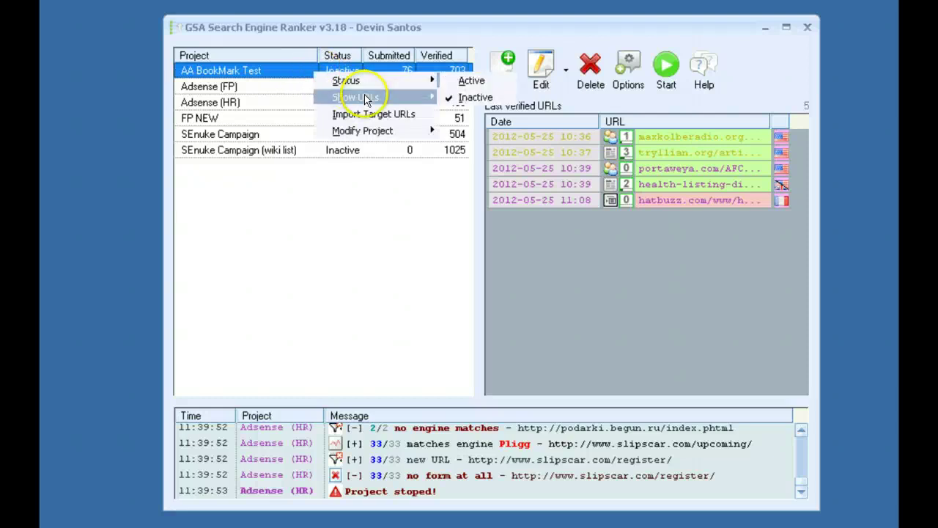
{"action": "mouse_move", "coordinate": [365, 99]}
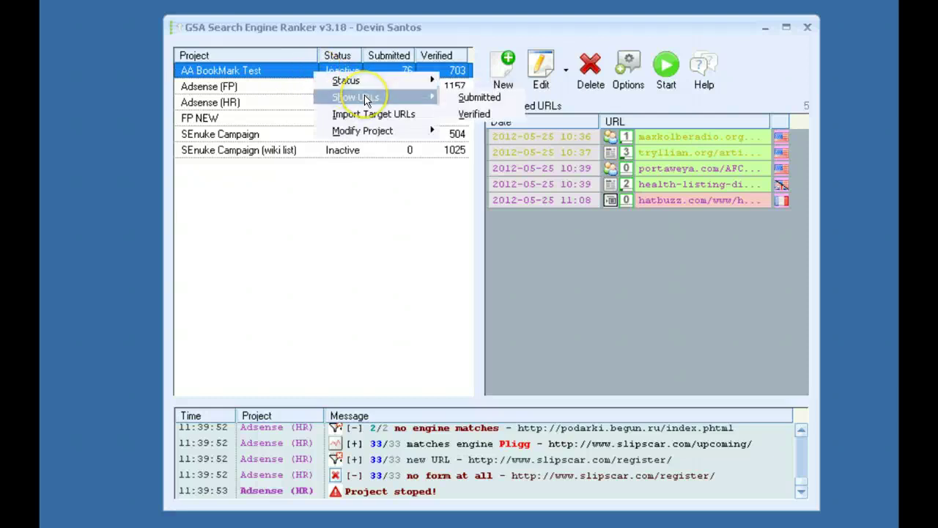
{"action": "left_click", "coordinate": [473, 116]}
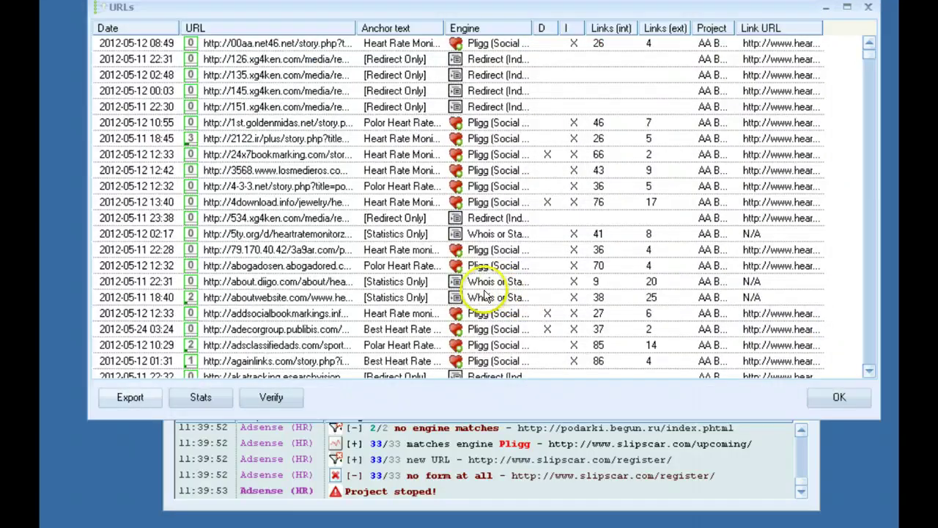
{"action": "left_click_drag", "start_coordinate": [356, 9], "coordinate": [374, 23]}
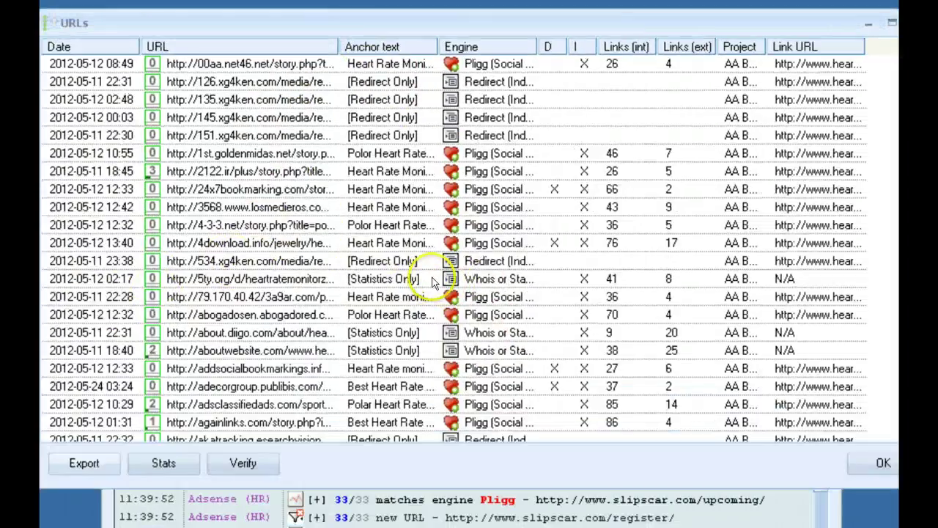
- Sort AA BookMark Test's verified URLs by PR descending, putting alexa.com (PR 8) on top
{"action": "right_click", "coordinate": [276, 167]}
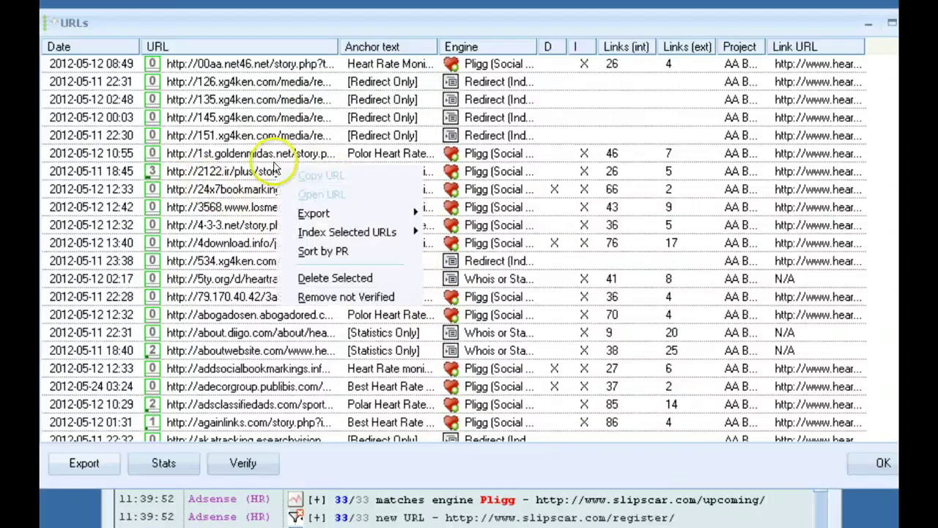
{"action": "left_click", "coordinate": [360, 250]}
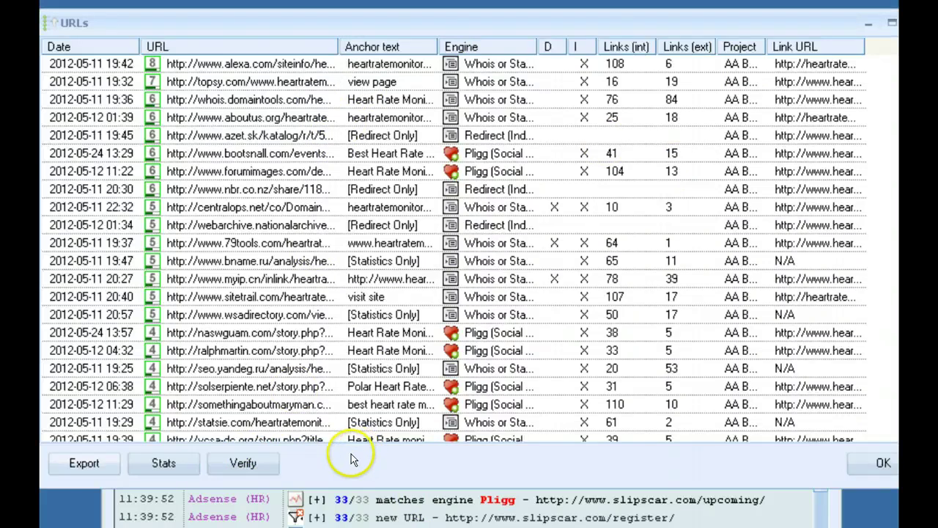
- Begin exporting all URLs, keep the Text file type, and cancel the Save As dialog
{"action": "left_click", "coordinate": [84, 464]}
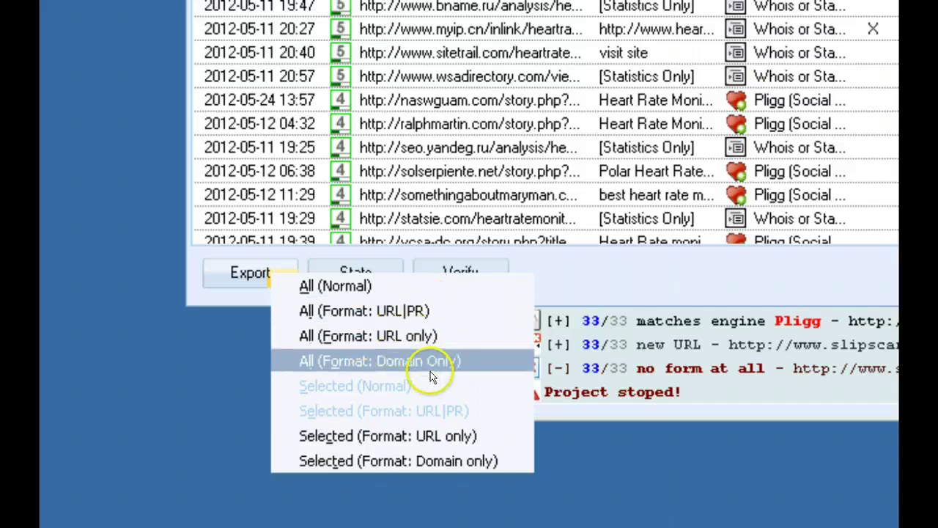
{"action": "left_click", "coordinate": [435, 311]}
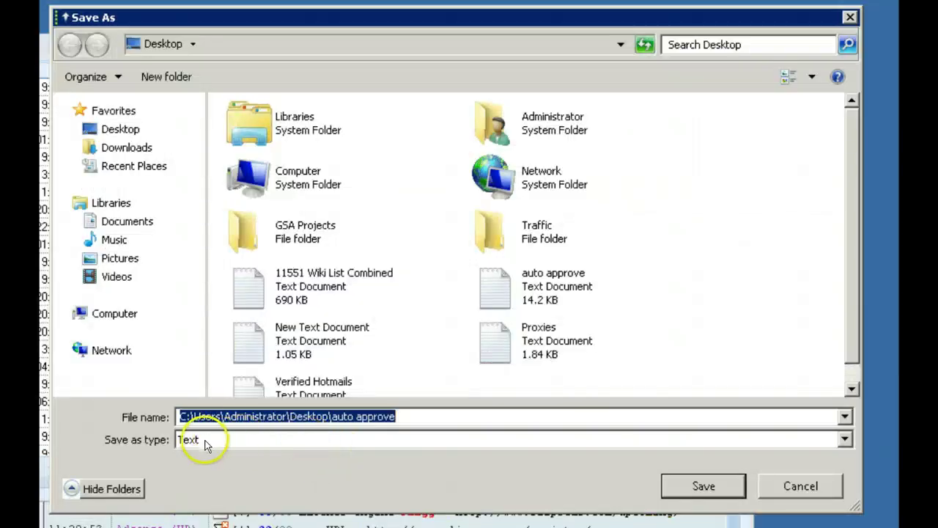
{"action": "left_click", "coordinate": [844, 440]}
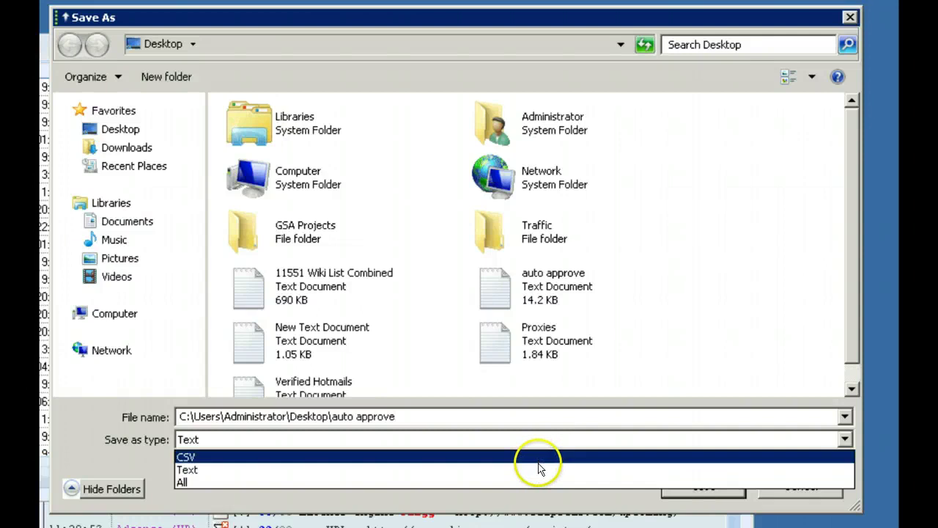
{"action": "left_click", "coordinate": [579, 504]}
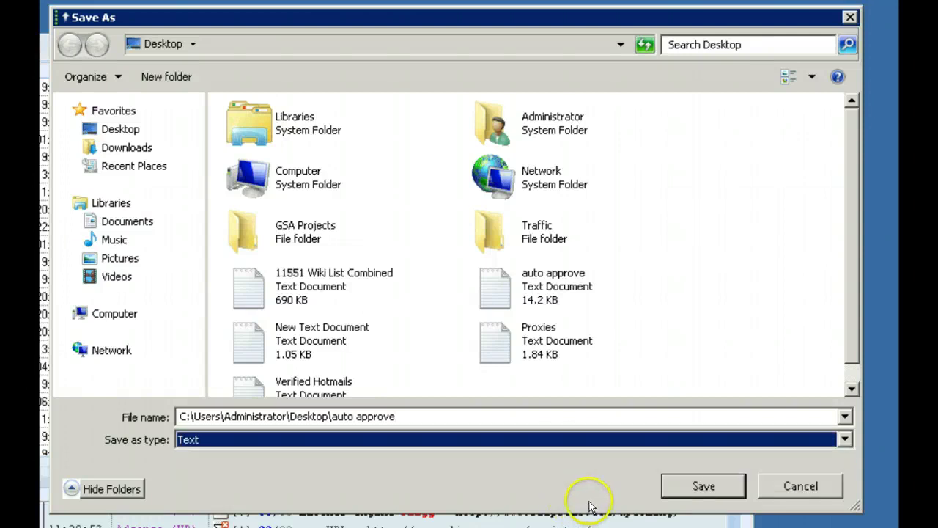
{"action": "left_click", "coordinate": [825, 488]}
{"action": "left_click", "coordinate": [91, 476]}
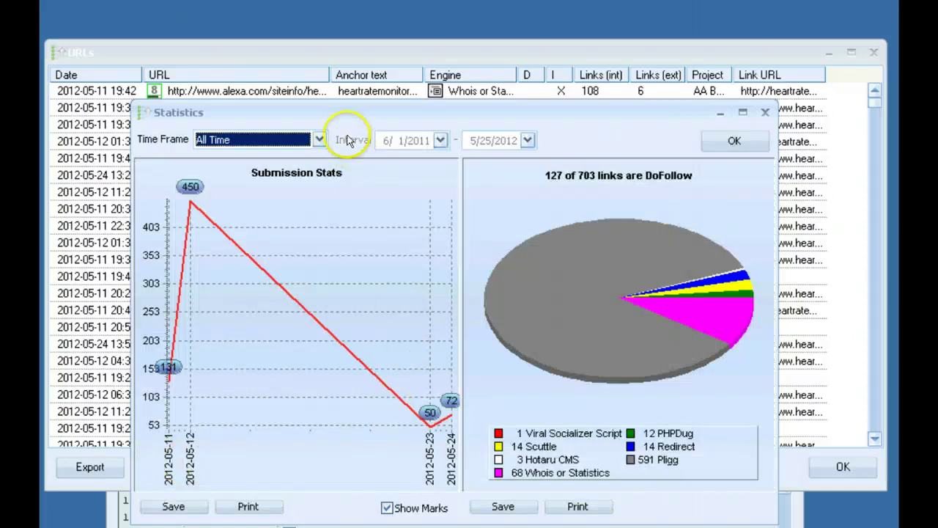
{"action": "left_click_drag", "start_coordinate": [342, 114], "coordinate": [341, 84]}
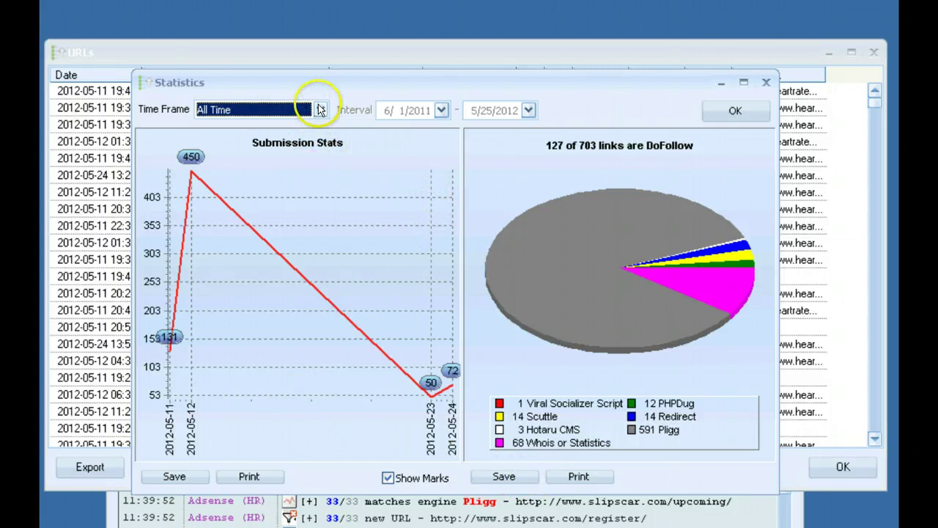
{"action": "left_click", "coordinate": [320, 109]}
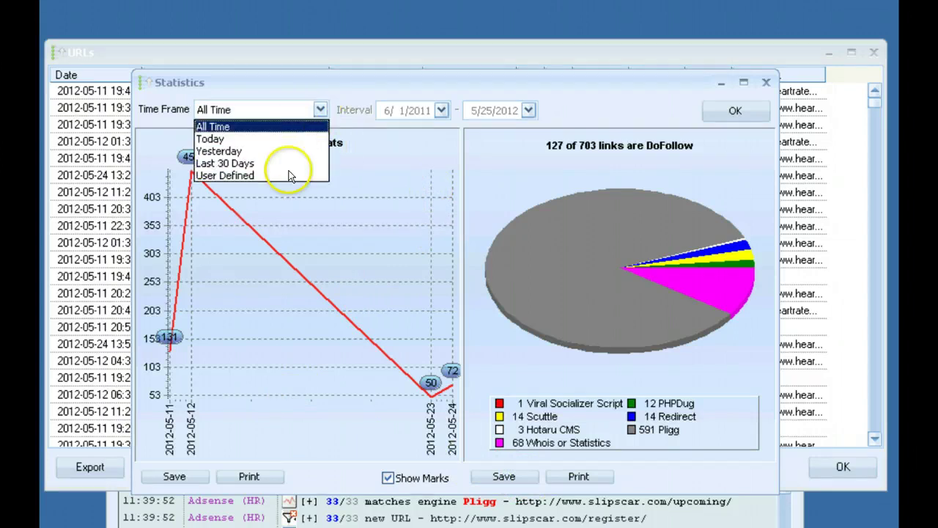
{"action": "left_click", "coordinate": [766, 82]}
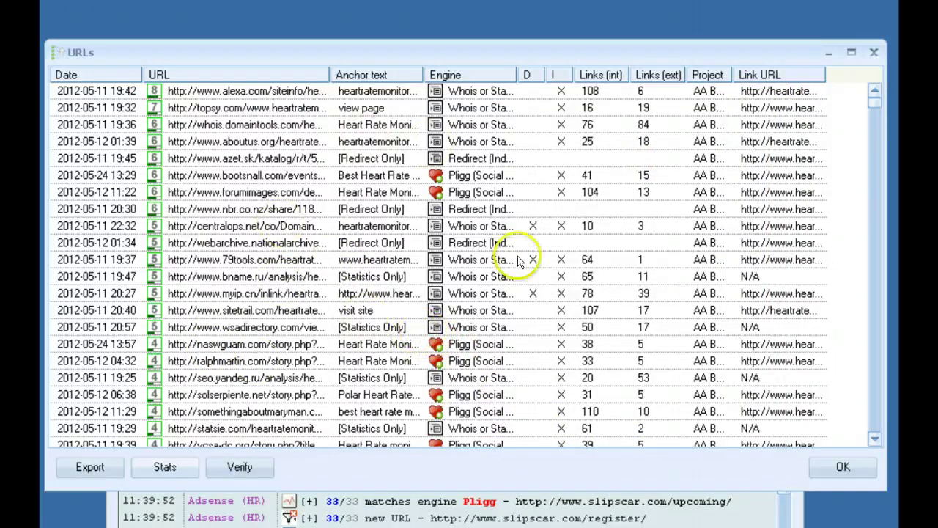
- Close the current URL list and show the verified URLs of all six projects
{"action": "left_click", "coordinate": [873, 55]}
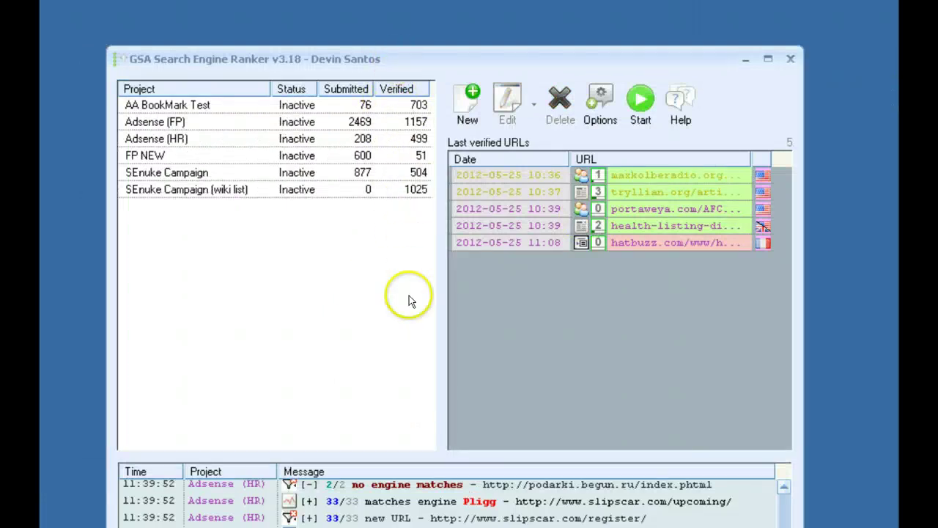
{"action": "left_click_drag", "start_coordinate": [346, 281], "coordinate": [307, 98]}
{"action": "right_click", "coordinate": [307, 99]}
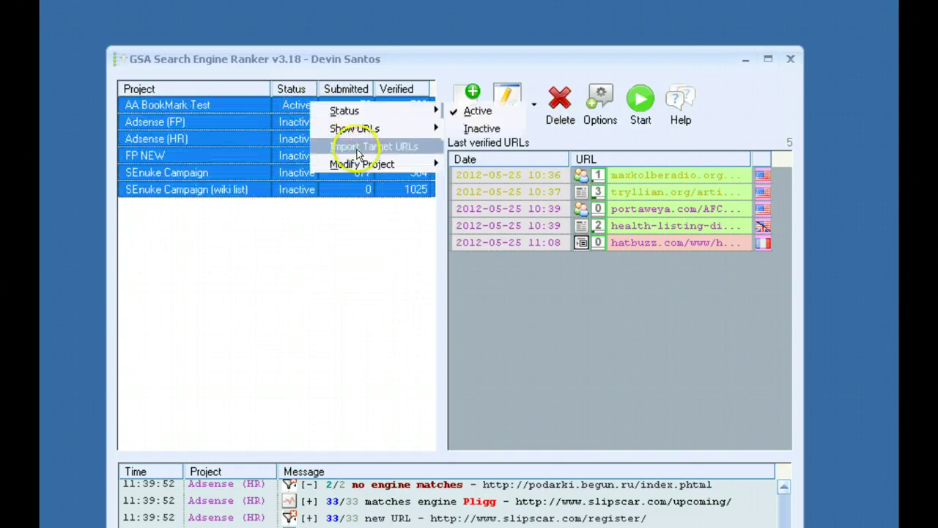
{"action": "mouse_move", "coordinate": [399, 132]}
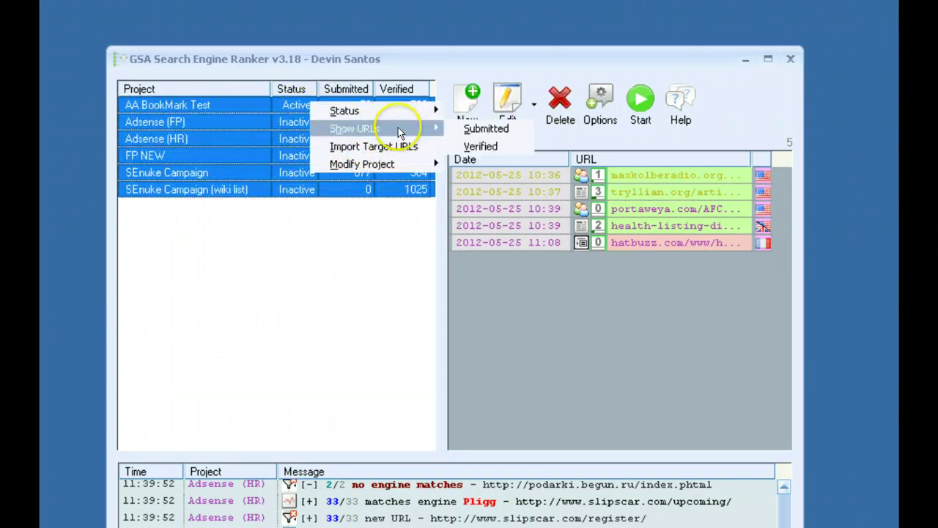
{"action": "left_click", "coordinate": [475, 144]}
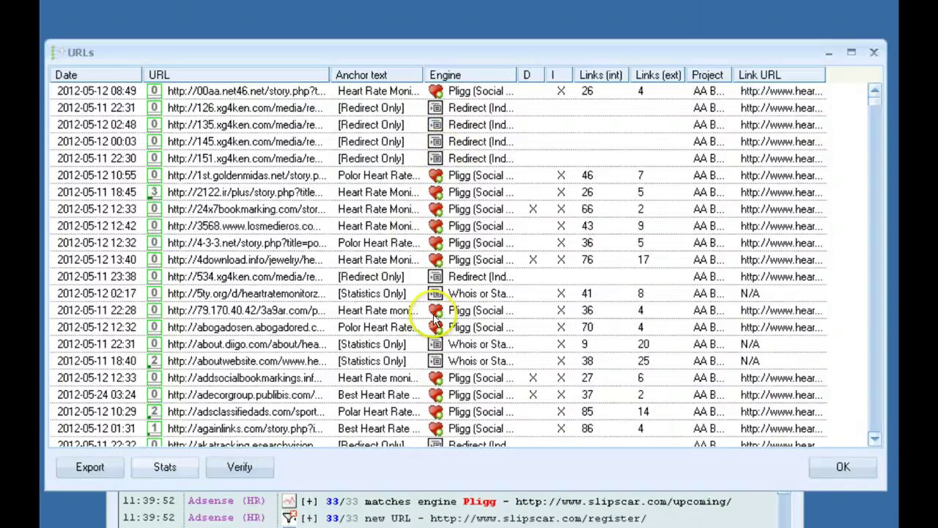
{"action": "mouse_move", "coordinate": [873, 103]}
{"action": "left_mouse_down"}
{"action": "mouse_move", "coordinate": [868, 438]}
{"action": "mouse_move", "coordinate": [884, 196]}
{"action": "mouse_move", "coordinate": [878, 101]}
{"action": "left_mouse_up"}
- Export all 3938 URLs as a URL-only text file on the Desktop, then return to projects
{"action": "left_click", "coordinate": [88, 467]}
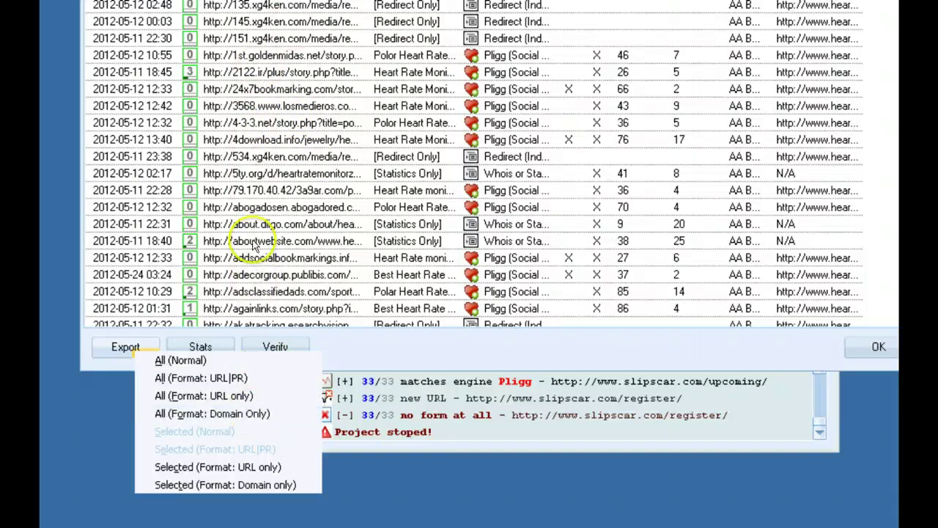
{"action": "left_click", "coordinate": [218, 396]}
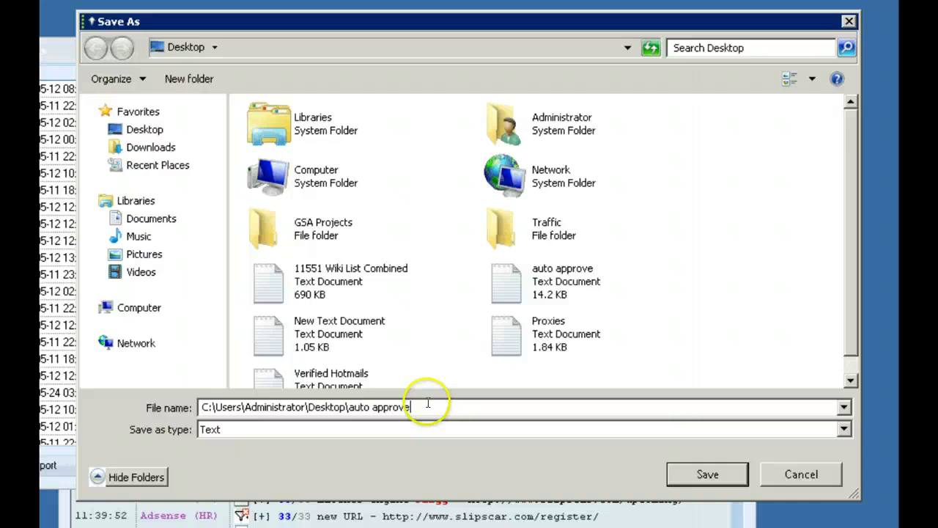
{"action": "left_click", "coordinate": [425, 405]}
{"action": "left_click_drag", "start_coordinate": [240, 412], "coordinate": [110, 398]}
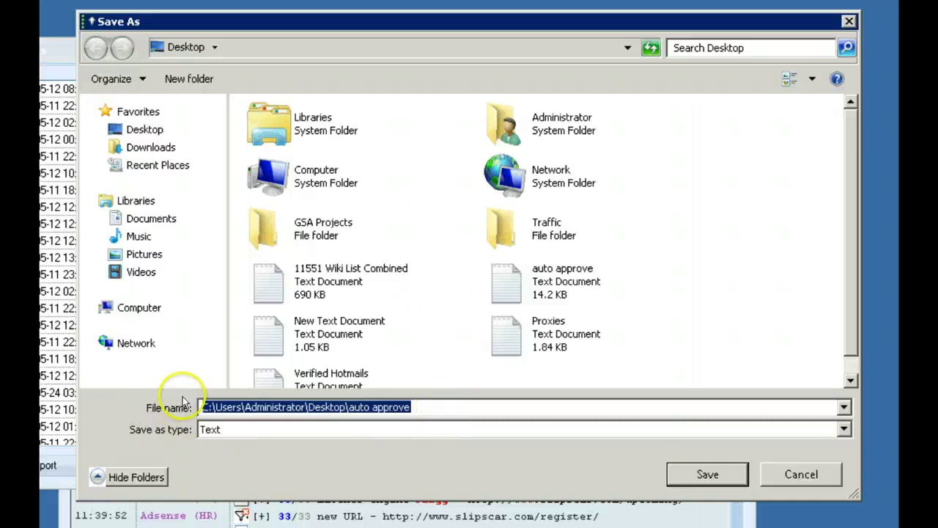
{"action": "type", "text": "aa lis"}
{"action": "key", "text": "Return"}
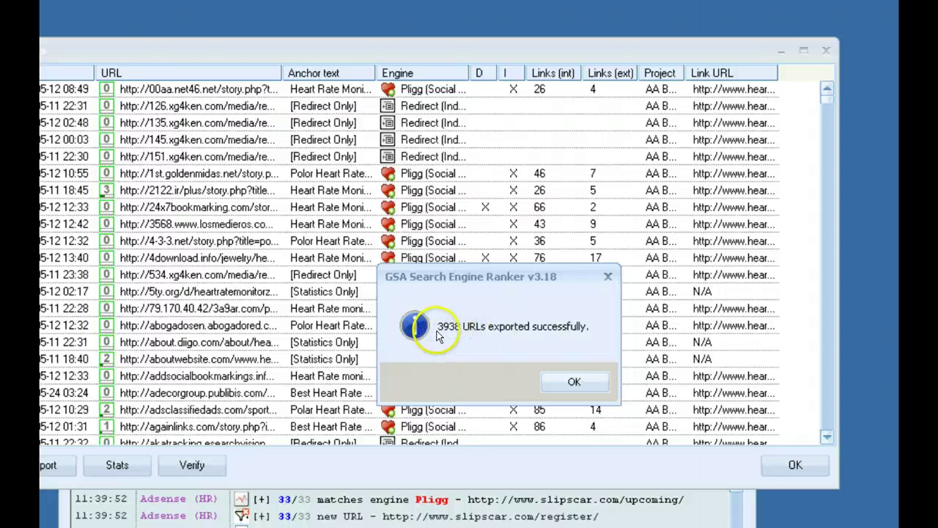
{"action": "left_click", "coordinate": [563, 381]}
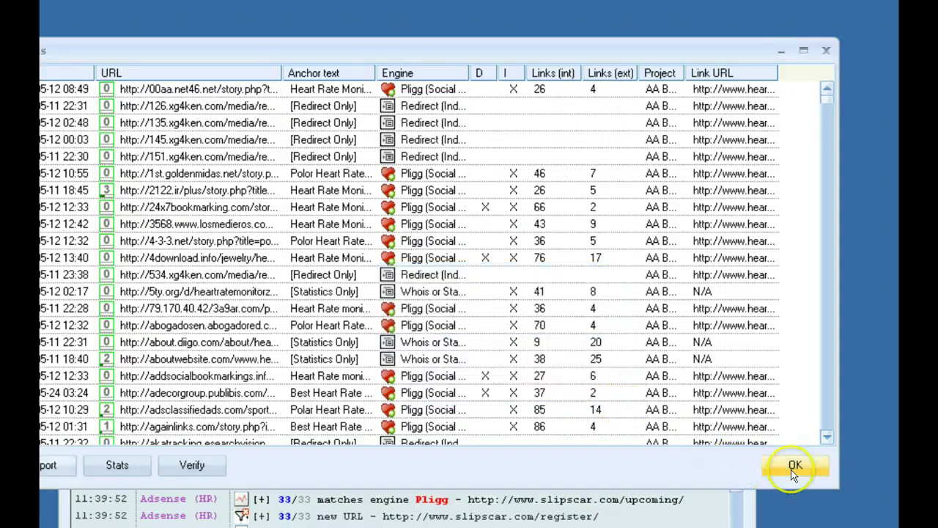
{"action": "left_click", "coordinate": [794, 467]}
{"action": "left_click", "coordinate": [268, 245]}
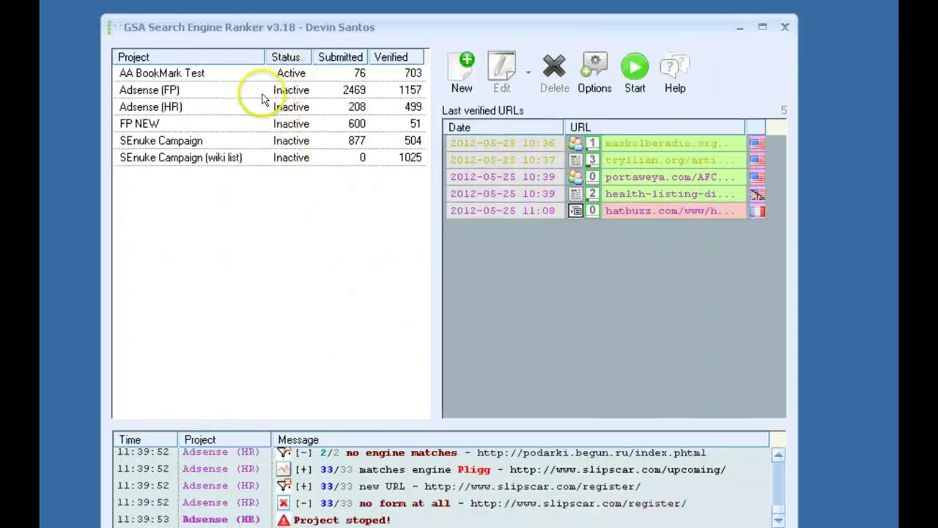
{"action": "left_click", "coordinate": [265, 94]}
{"action": "right_click", "coordinate": [266, 95]}
{"action": "left_click", "coordinate": [331, 157]}
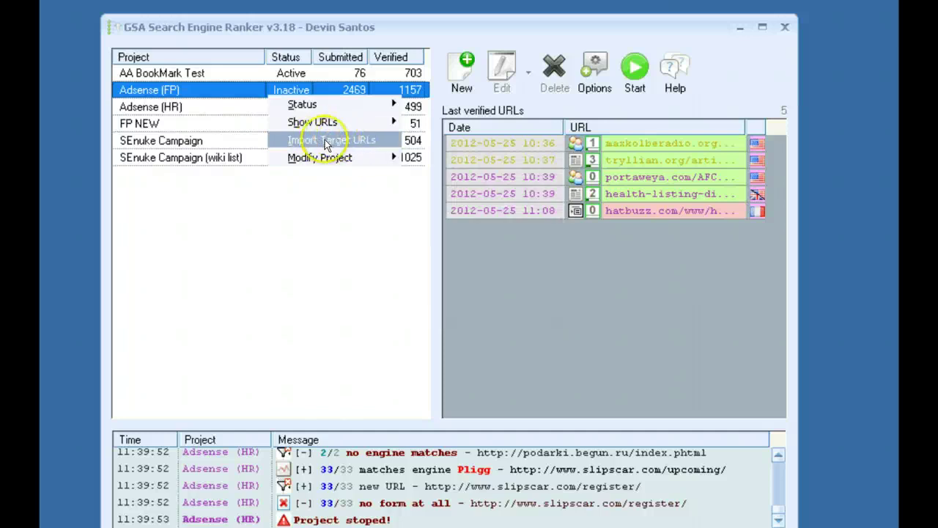
{"action": "right_click", "coordinate": [242, 97]}
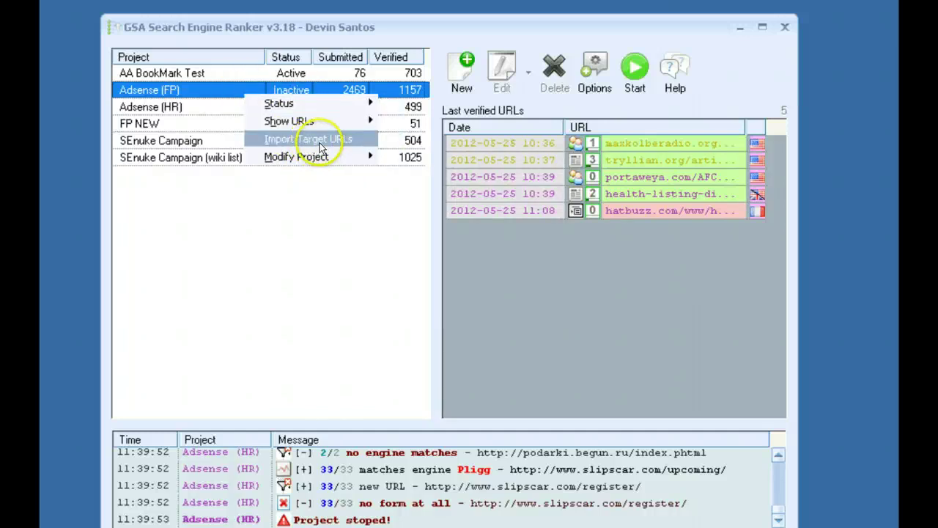
{"action": "left_click", "coordinate": [333, 291]}
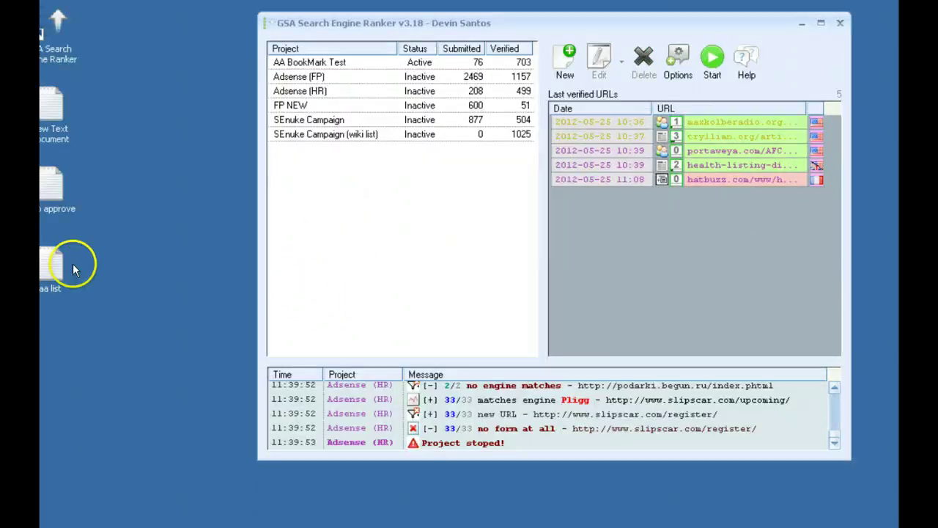
{"action": "right_click", "coordinate": [286, 89]}
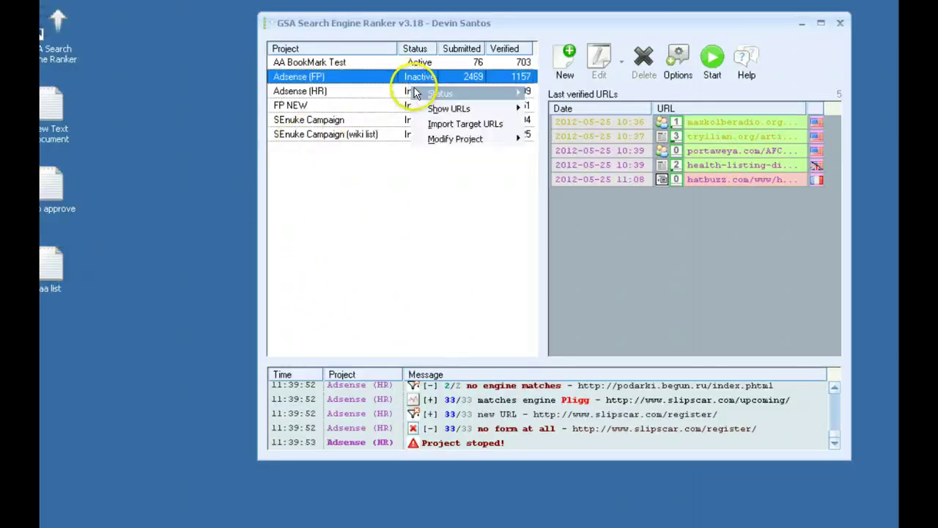
{"action": "left_click", "coordinate": [446, 124]}
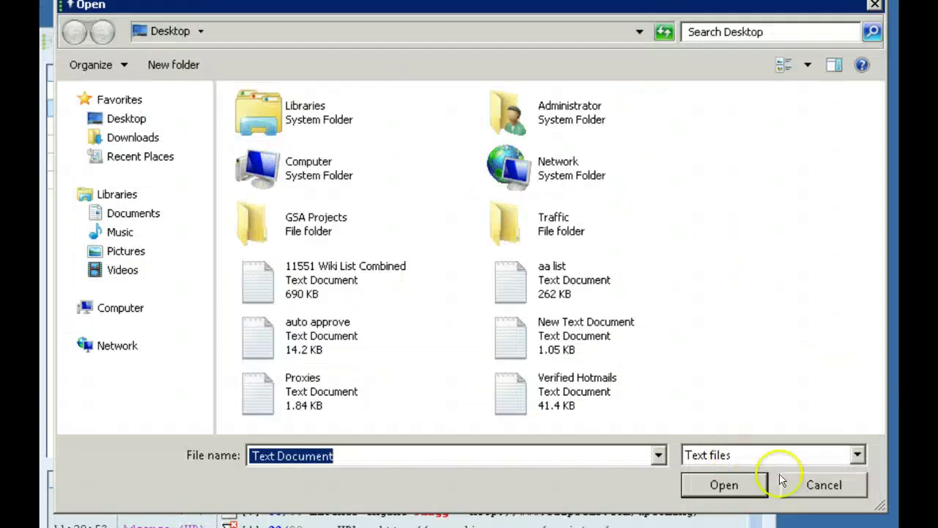
{"action": "left_click", "coordinate": [887, 378]}
{"action": "left_click", "coordinate": [254, 327]}
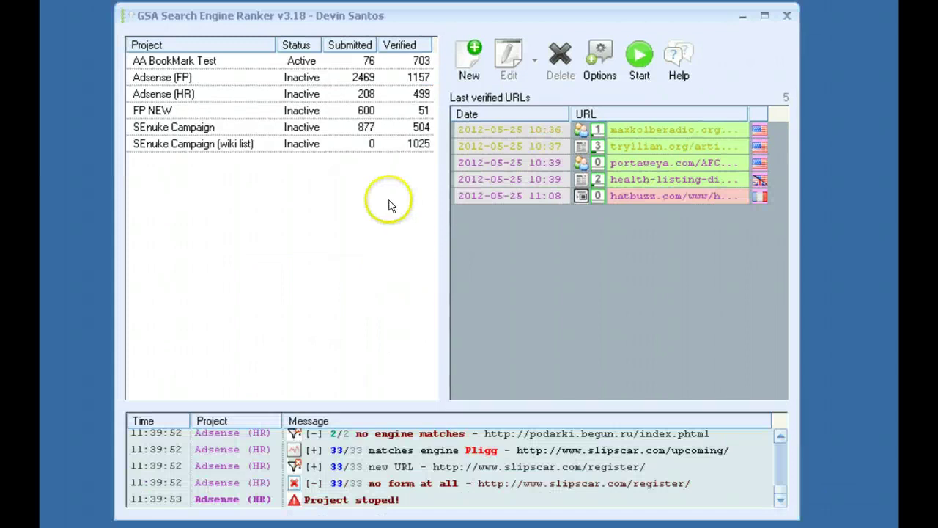
{"action": "right_click", "coordinate": [291, 143]}
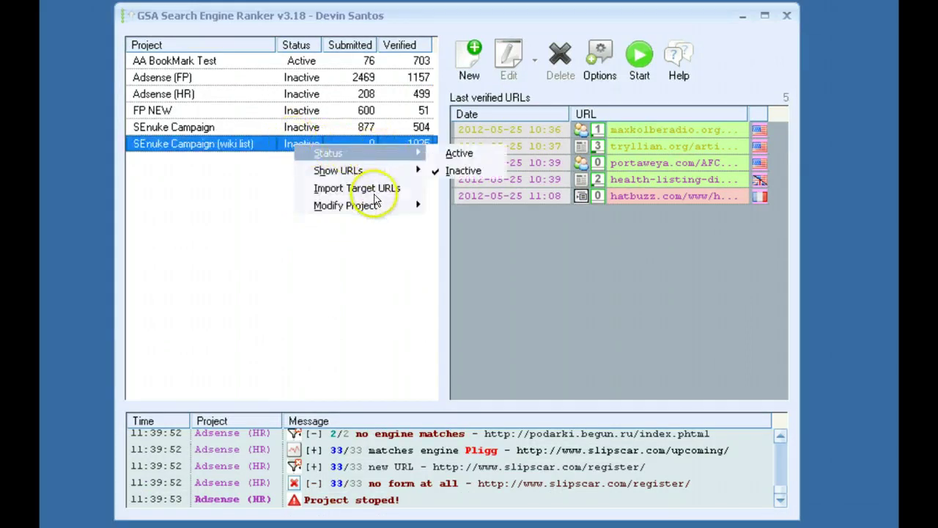
{"action": "mouse_move", "coordinate": [373, 205]}
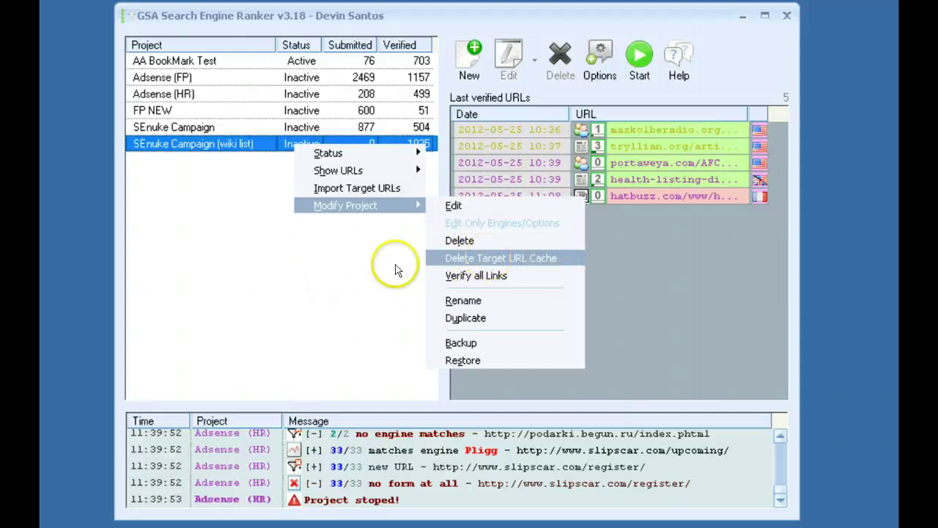
{"action": "left_click", "coordinate": [333, 277]}
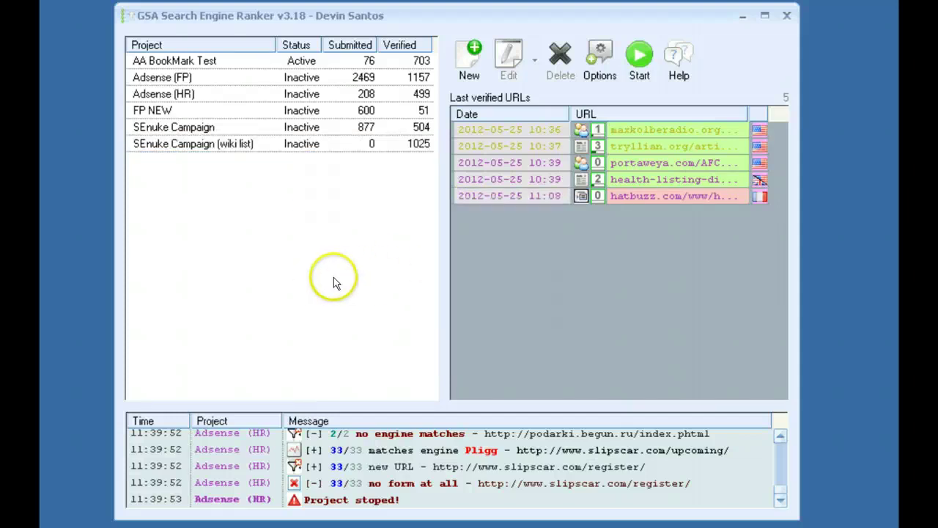
{"action": "right_click", "coordinate": [346, 147]}
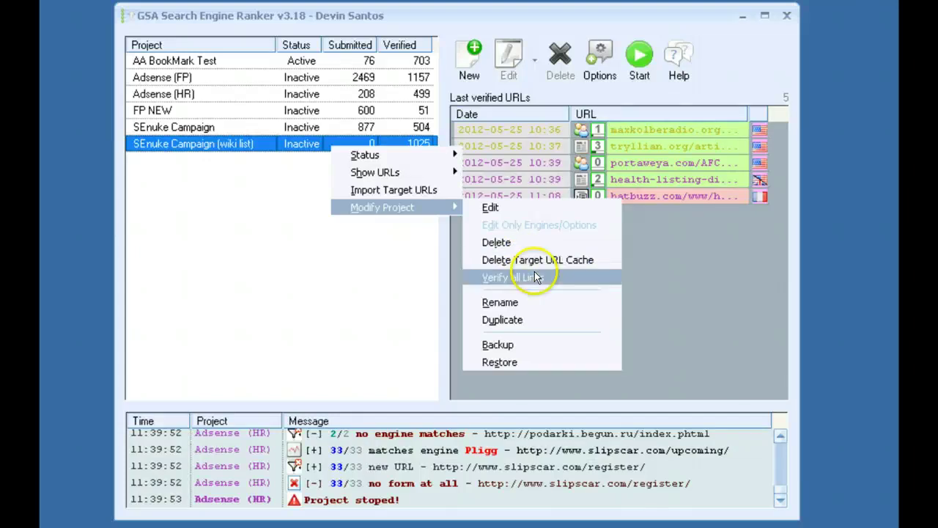
{"action": "left_click", "coordinate": [361, 275]}
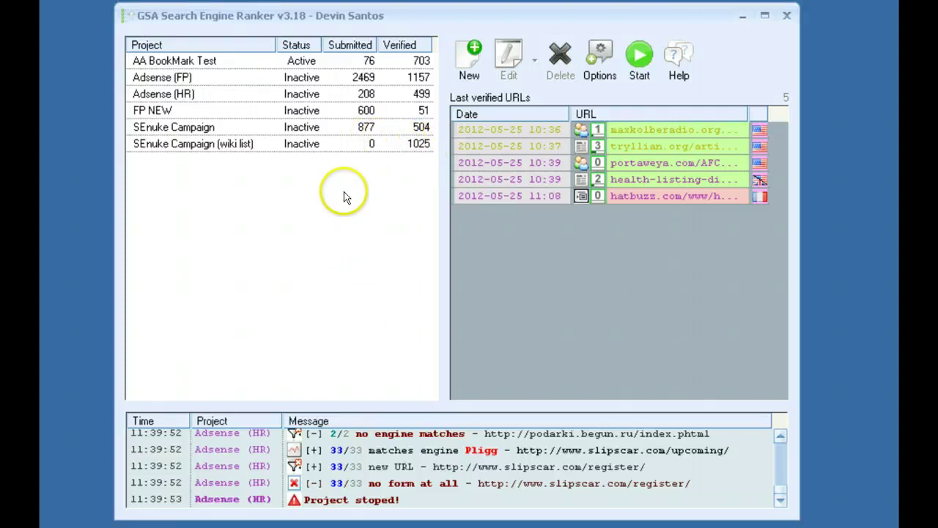
- Mark every link of SEnuke Campaign (wiki list) for re-verification and acknowledge the notice
{"action": "right_click", "coordinate": [362, 145]}
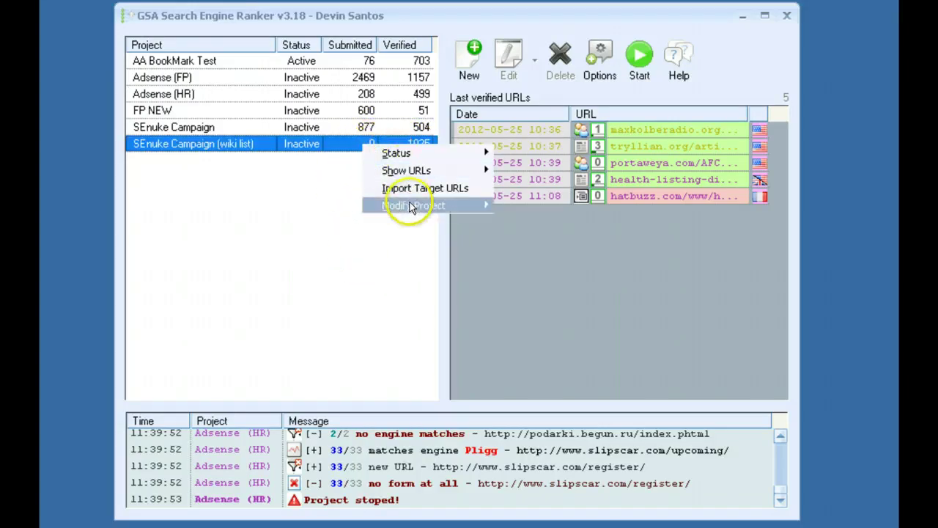
{"action": "mouse_move", "coordinate": [478, 203]}
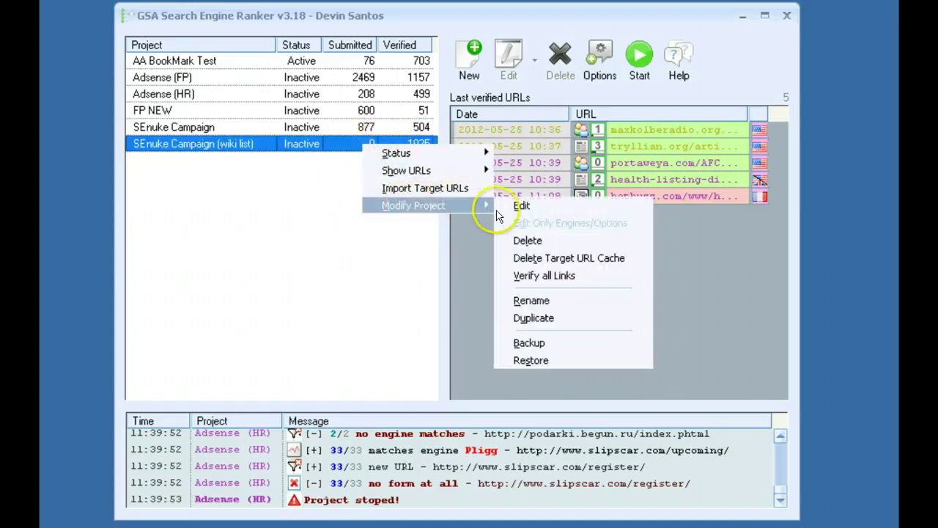
{"action": "left_click", "coordinate": [594, 276]}
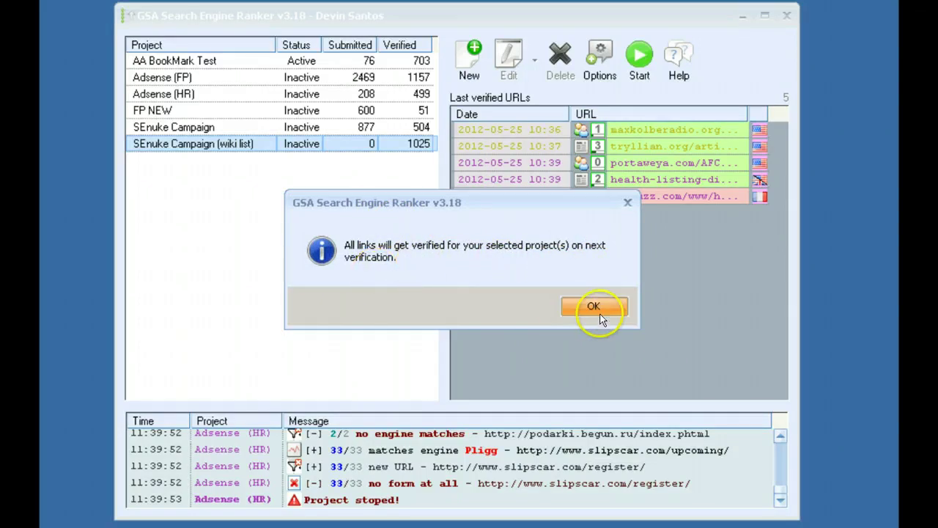
{"action": "key", "text": "Return"}
{"action": "left_click", "coordinate": [282, 177]}
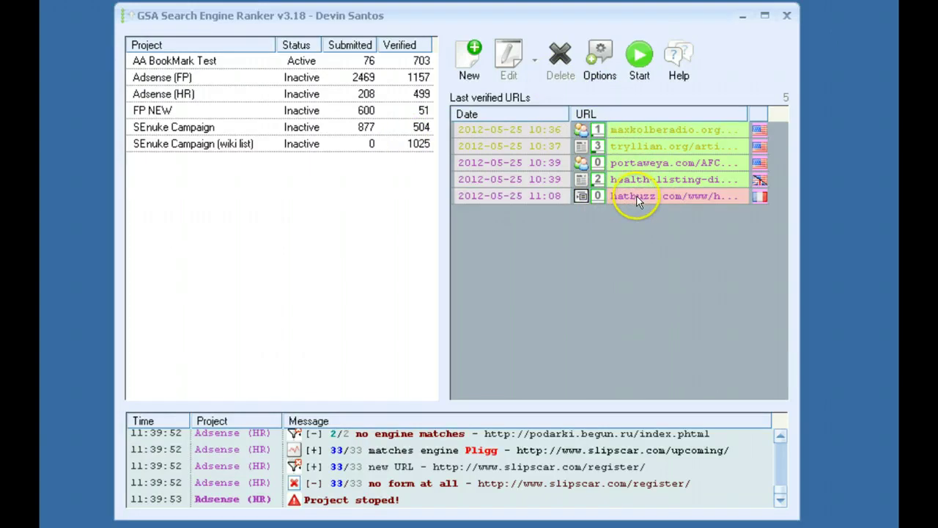
{"action": "mouse_move", "coordinate": [635, 196]}
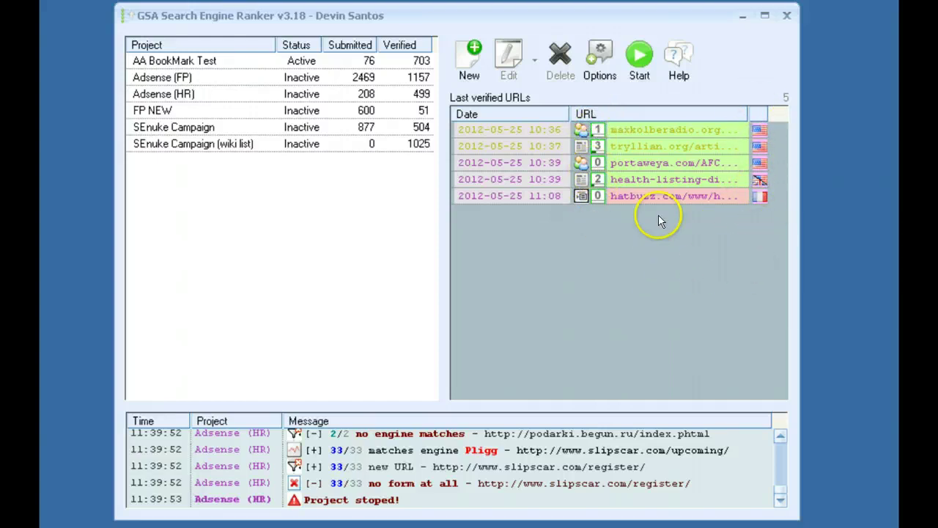
{"action": "mouse_move", "coordinate": [625, 179]}
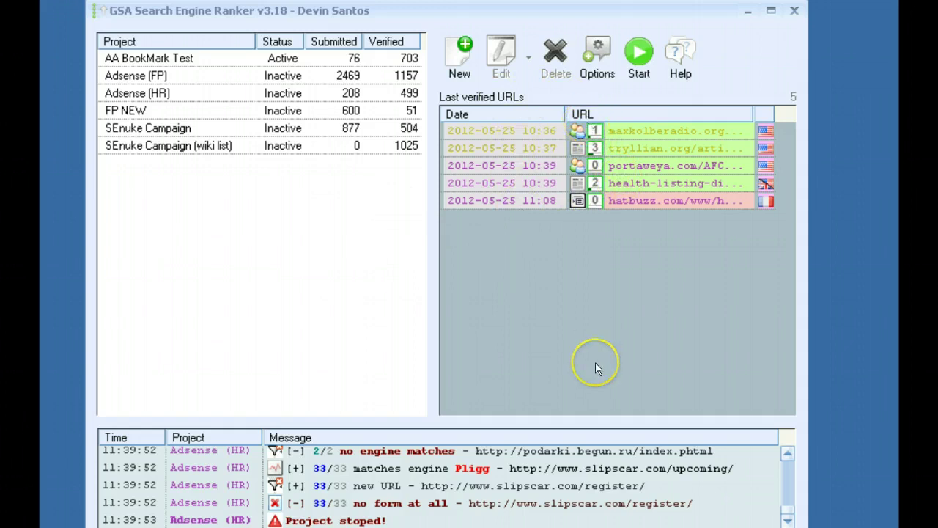
- Duplicate Adsense (FP) as Adsense (FP)-2 and open the new copy's project settings
{"action": "left_click", "coordinate": [502, 312]}
{"action": "left_click", "coordinate": [181, 78]}
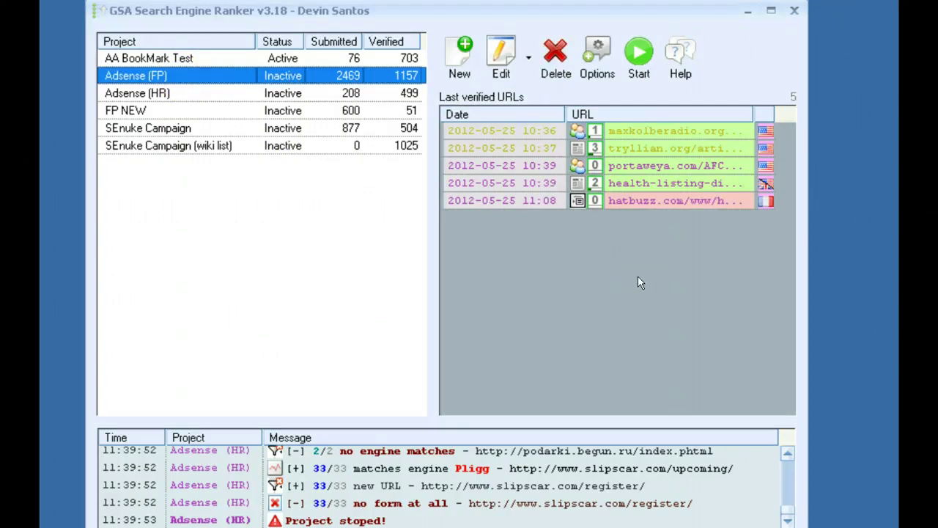
{"action": "right_click", "coordinate": [163, 77]}
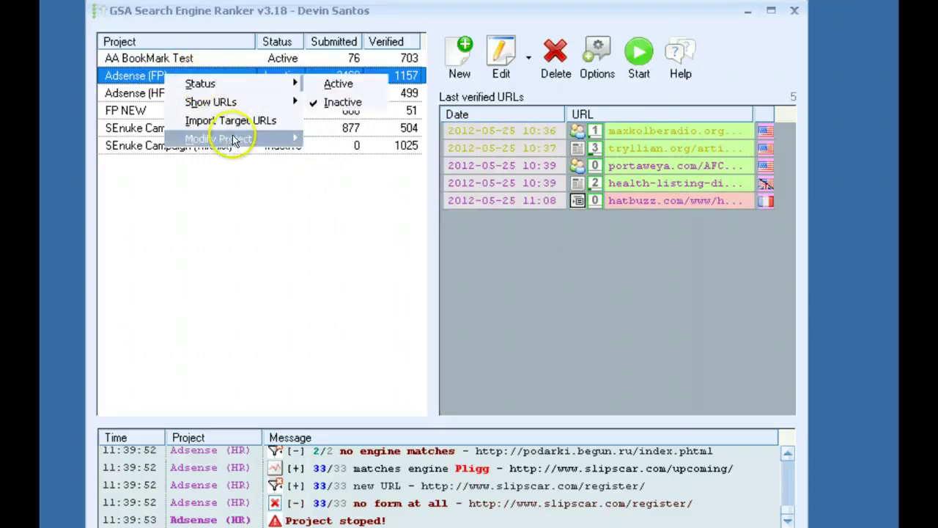
{"action": "mouse_move", "coordinate": [232, 138]}
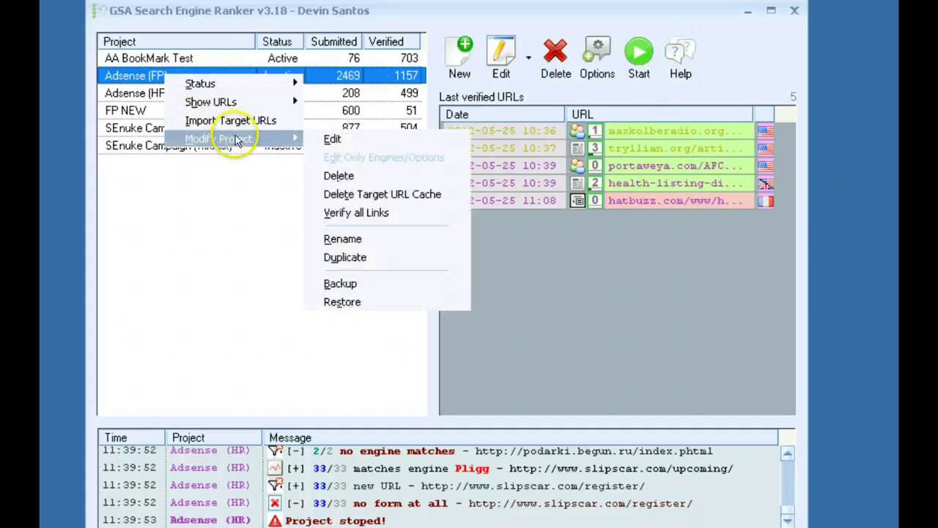
{"action": "left_click", "coordinate": [392, 257]}
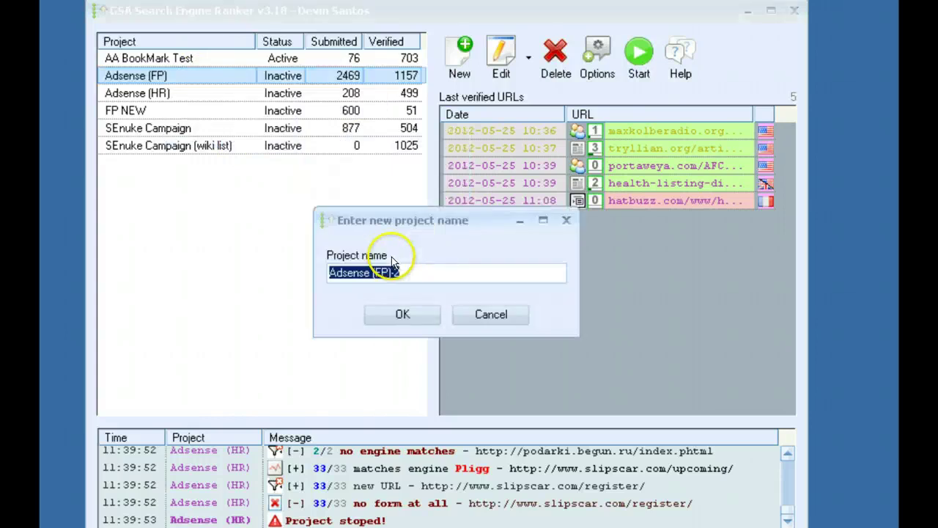
{"action": "left_click", "coordinate": [409, 314]}
{"action": "left_click", "coordinate": [247, 93]}
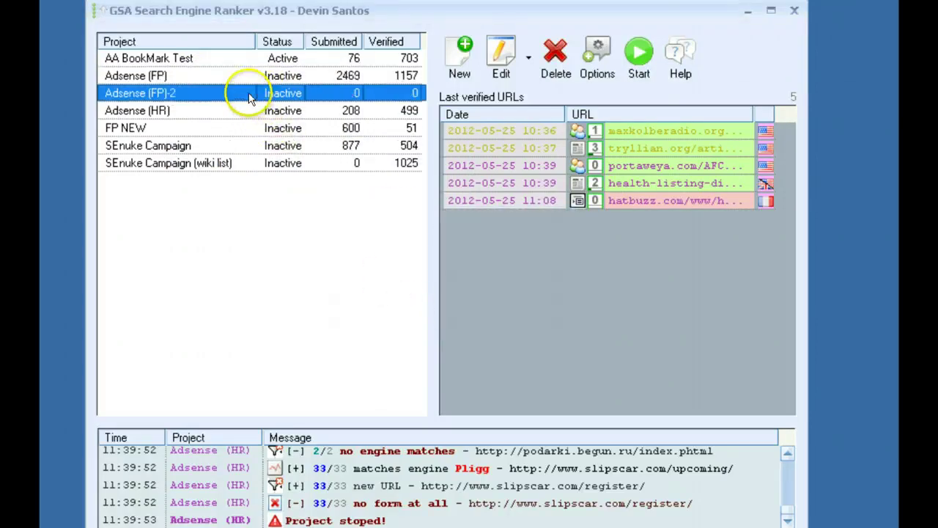
{"action": "left_click", "coordinate": [504, 70]}
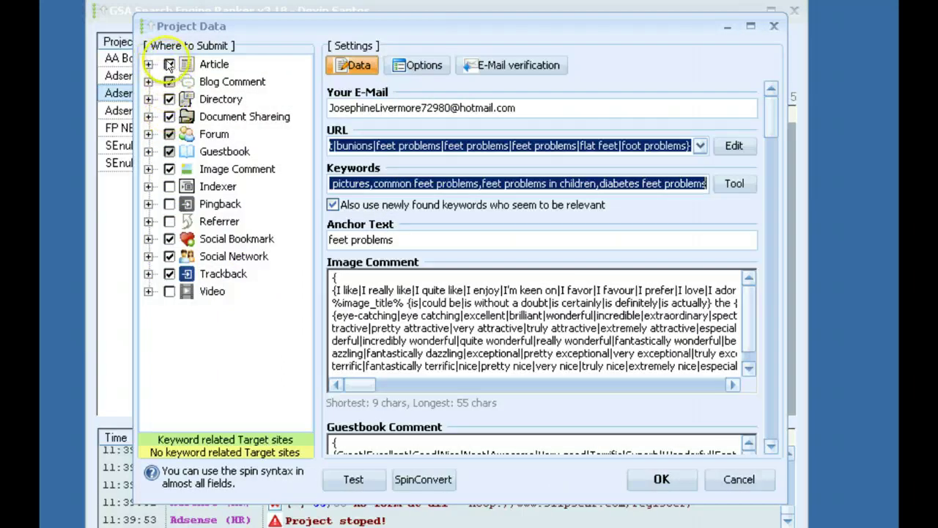
- Set Adsense (FP)-2's Project Priority to High and save, ignoring the description-length warning
{"action": "left_click", "coordinate": [418, 65]}
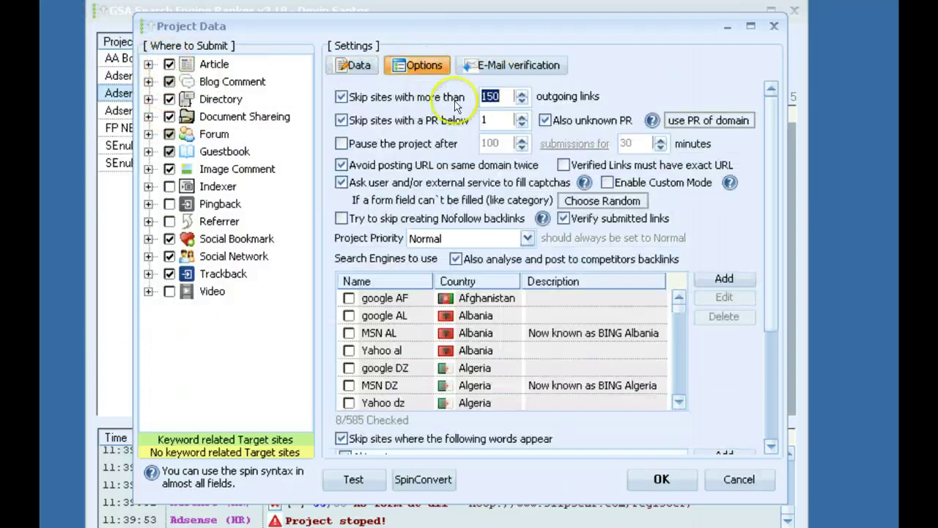
{"action": "left_click", "coordinate": [522, 233]}
{"action": "left_click", "coordinate": [495, 250]}
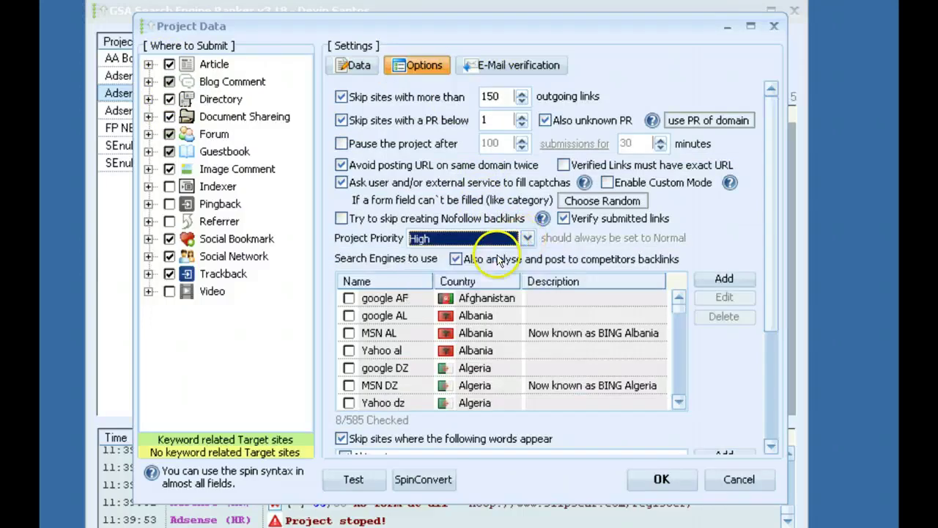
{"action": "left_click", "coordinate": [663, 480]}
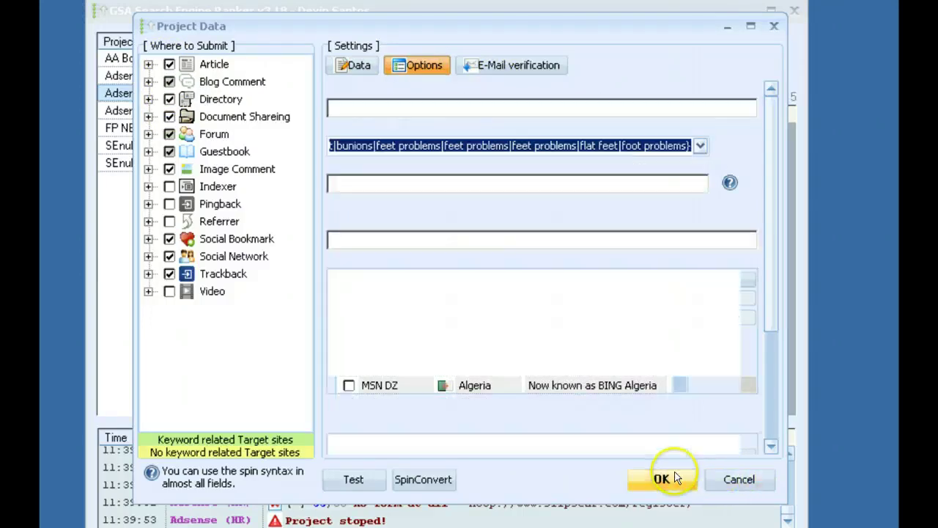
{"action": "left_click", "coordinate": [571, 332]}
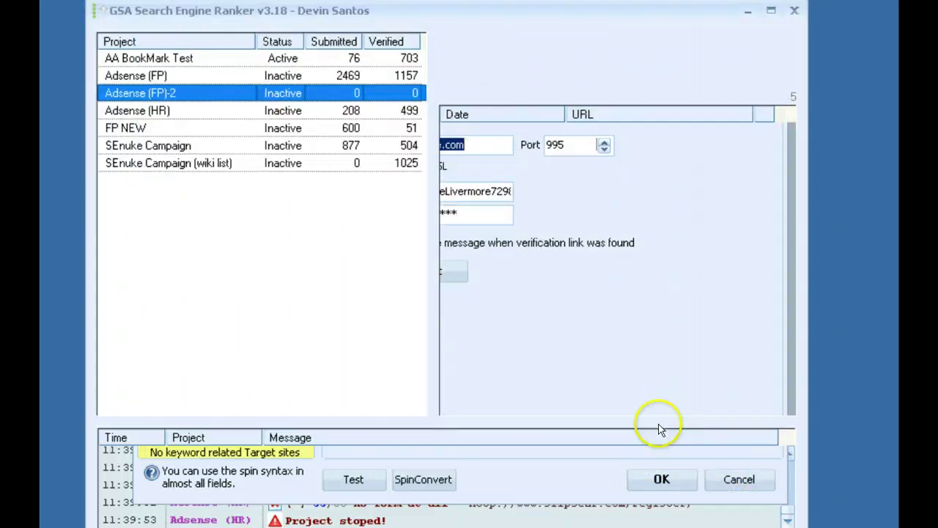